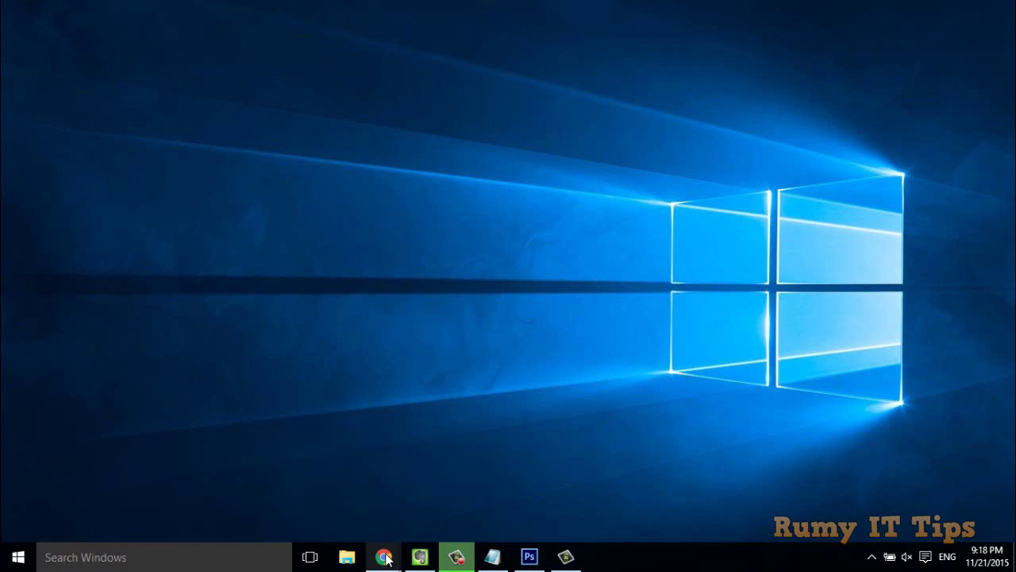
# Bring up openfreely.com in Chrome and highlight its supported file types count.
pyautogui.click(543, 515)
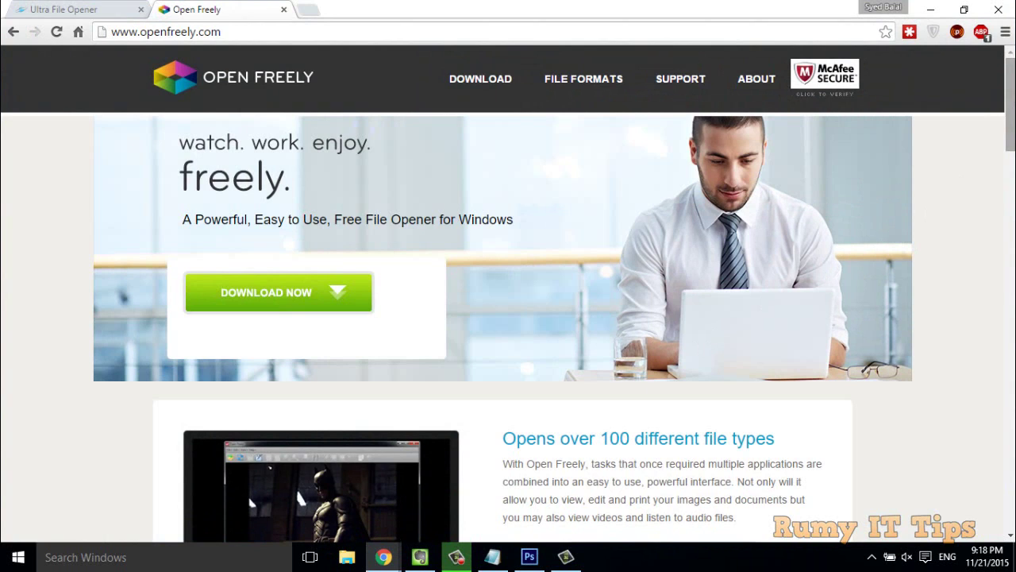
pyautogui.scroll(-1, 1010, 103)
pyautogui.moveTo(601, 349); pyautogui.dragTo(752, 349)
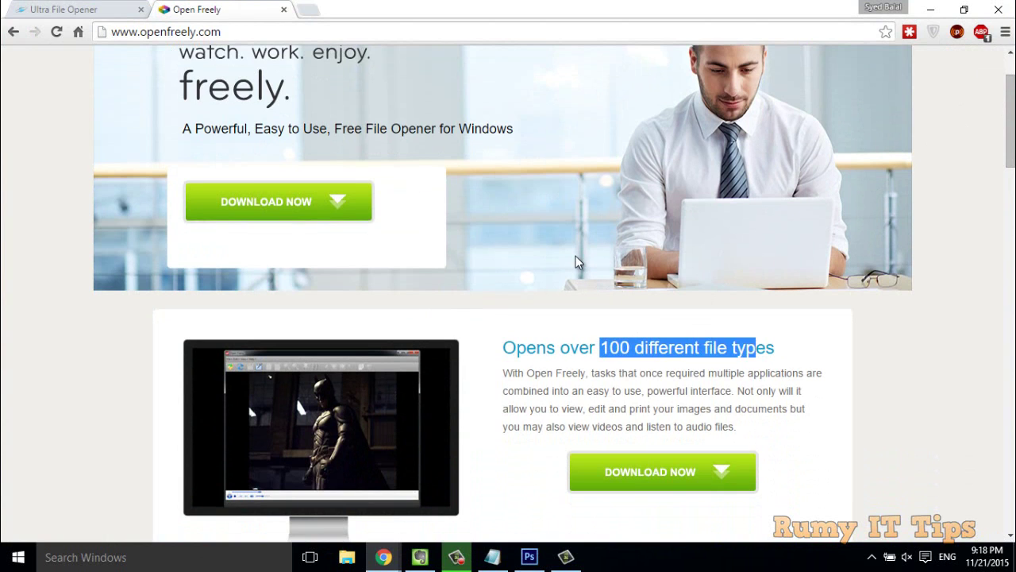
# Compare Ultra File Opener's file types claim, then return to the Open Freely tab.
pyautogui.click(78, 8)
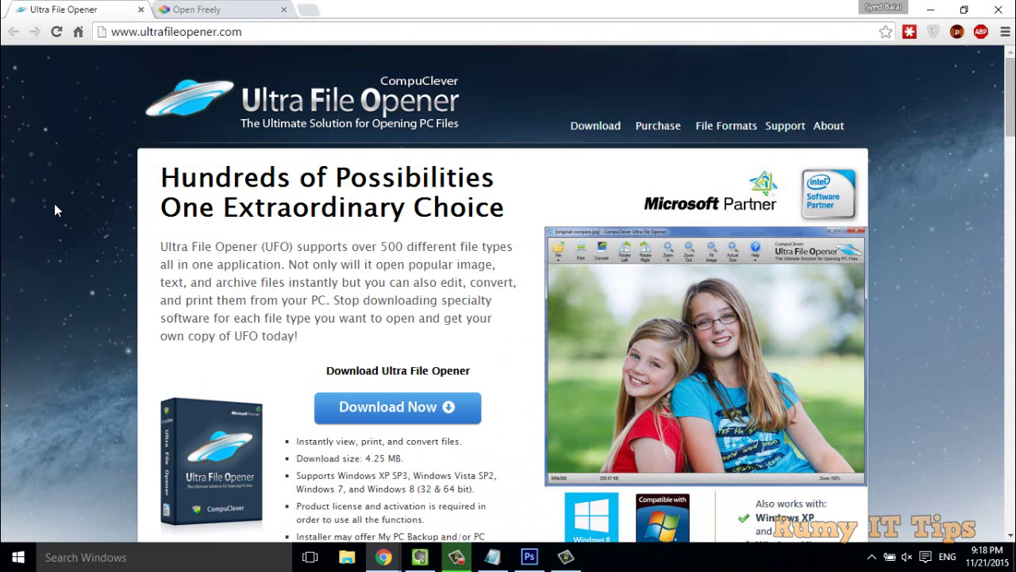
pyautogui.moveTo(191, 247); pyautogui.dragTo(441, 254)
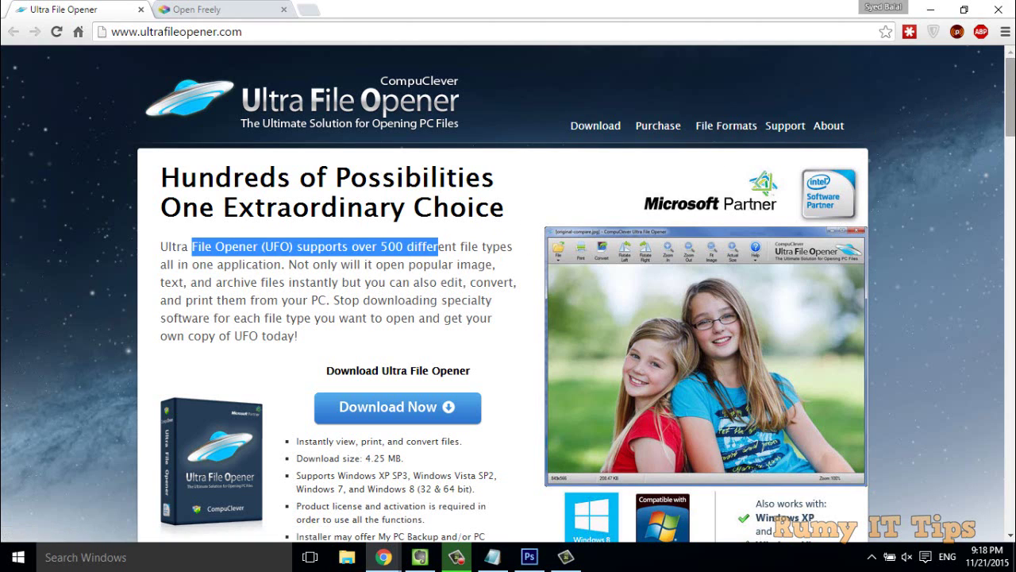
pyautogui.scroll(-1, 958, 103)
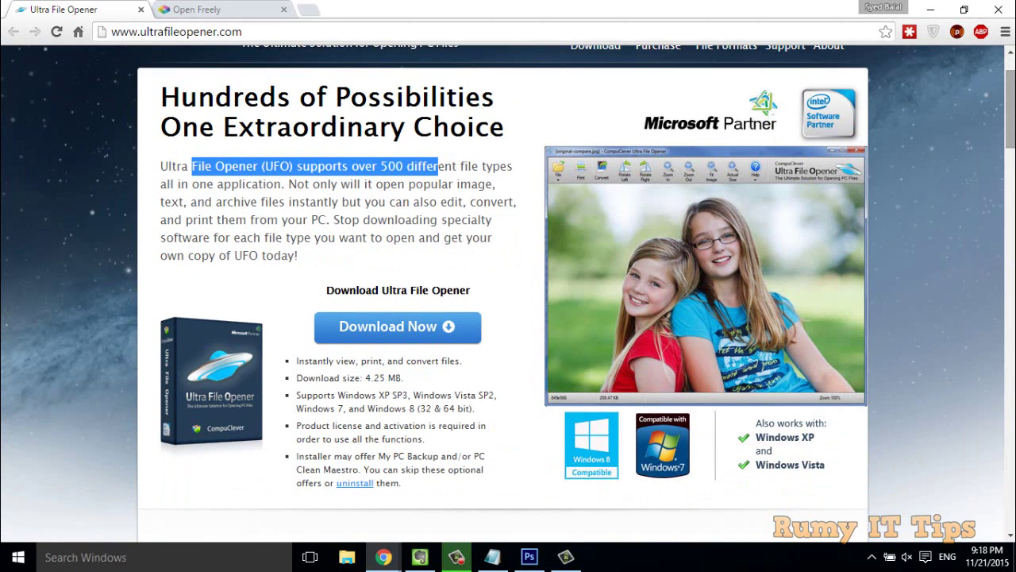
pyautogui.click(234, 9)
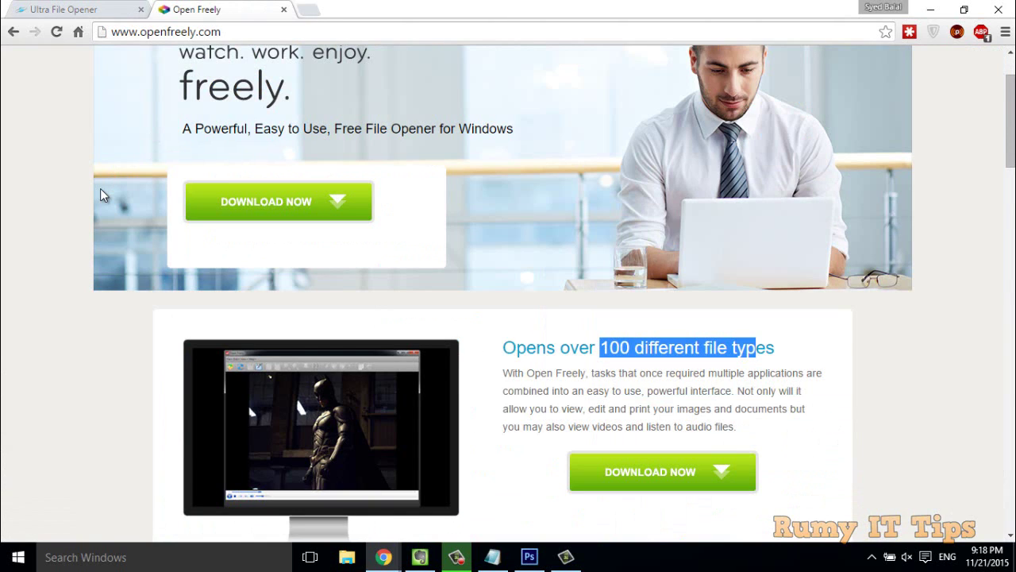
pyautogui.click(85, 9)
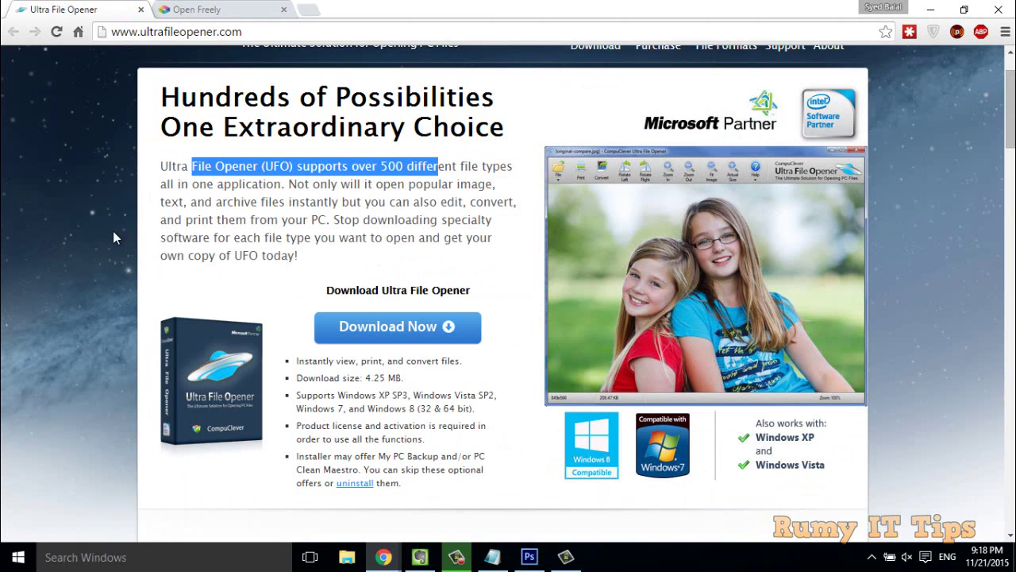
pyautogui.click(176, 8)
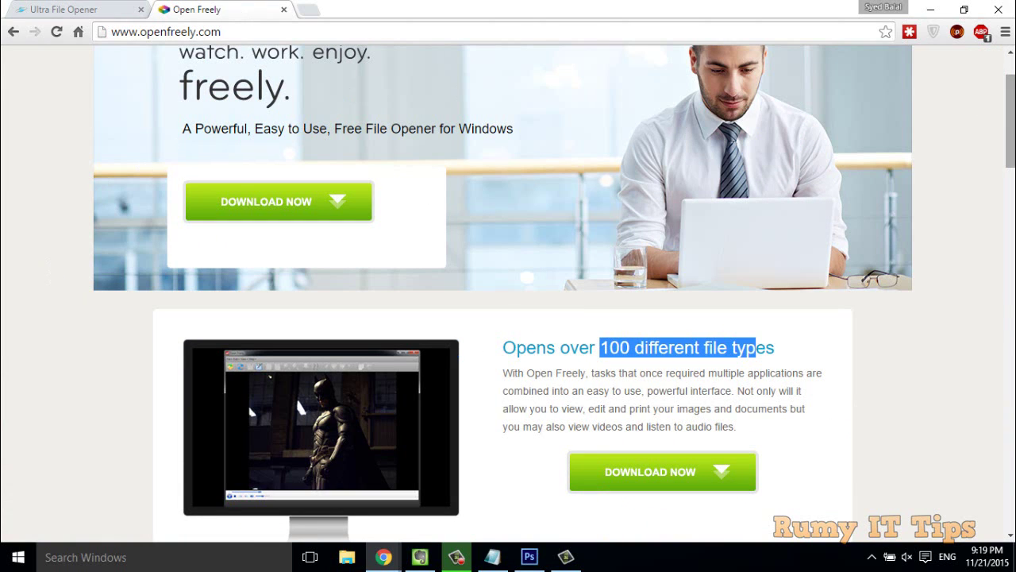
pyautogui.scroll(1, 1012, 119)
pyautogui.scroll(-3, 1013, 119)
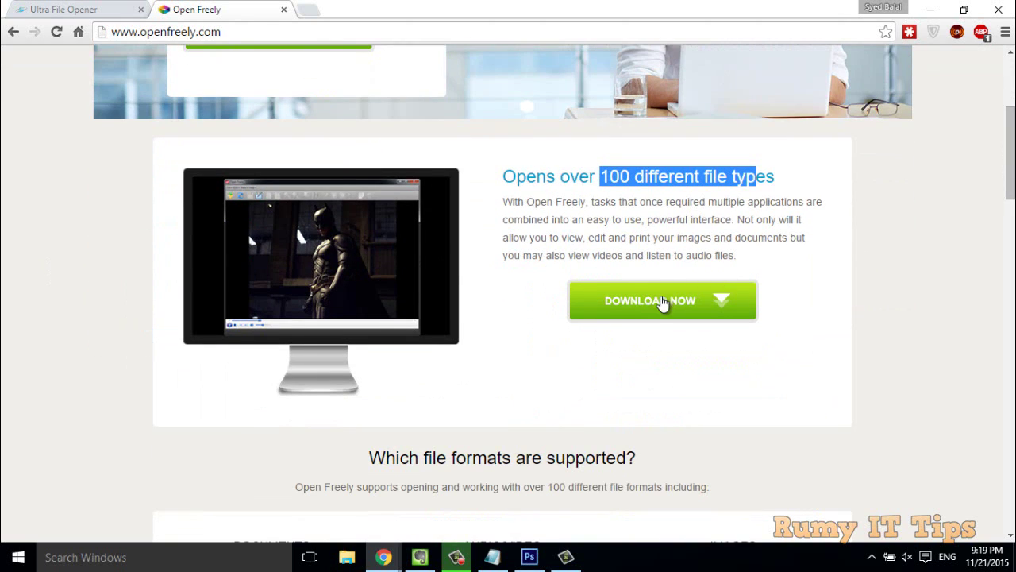
# Download the OpenFreely installer with Install DeskBar unchecked and run the downloaded .exe.
pyautogui.click(703, 304)
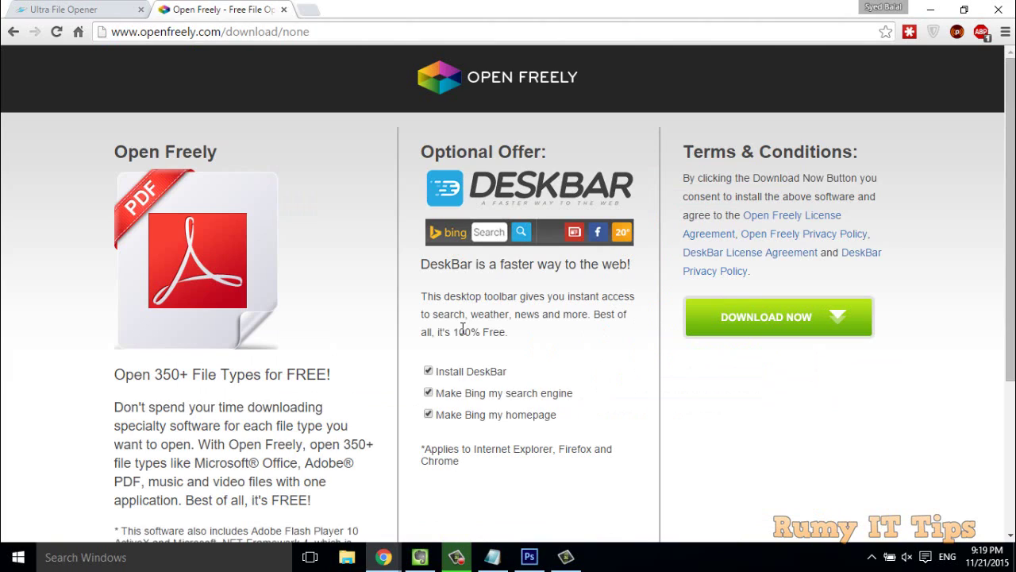
pyautogui.click(428, 371)
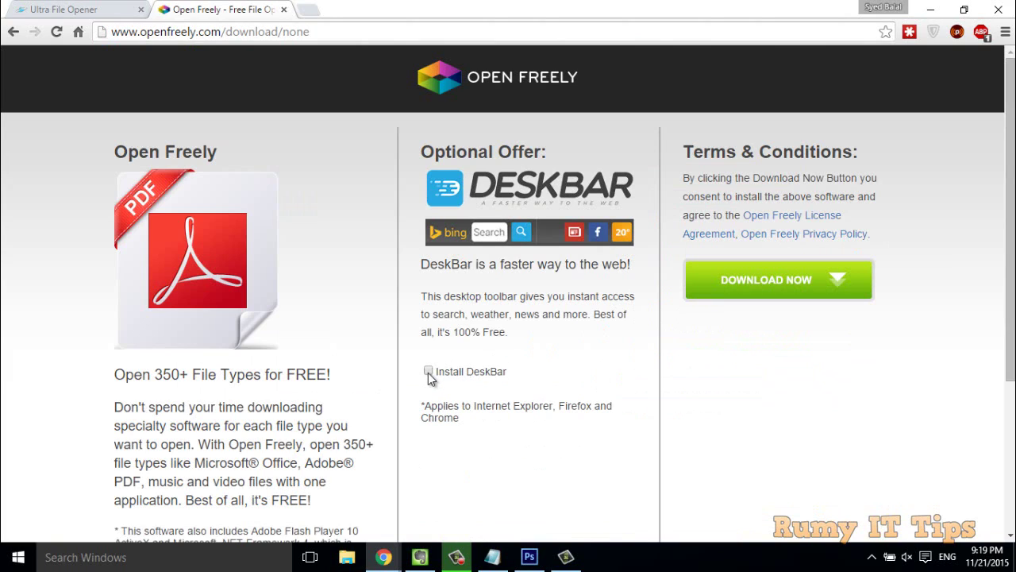
pyautogui.click(762, 290)
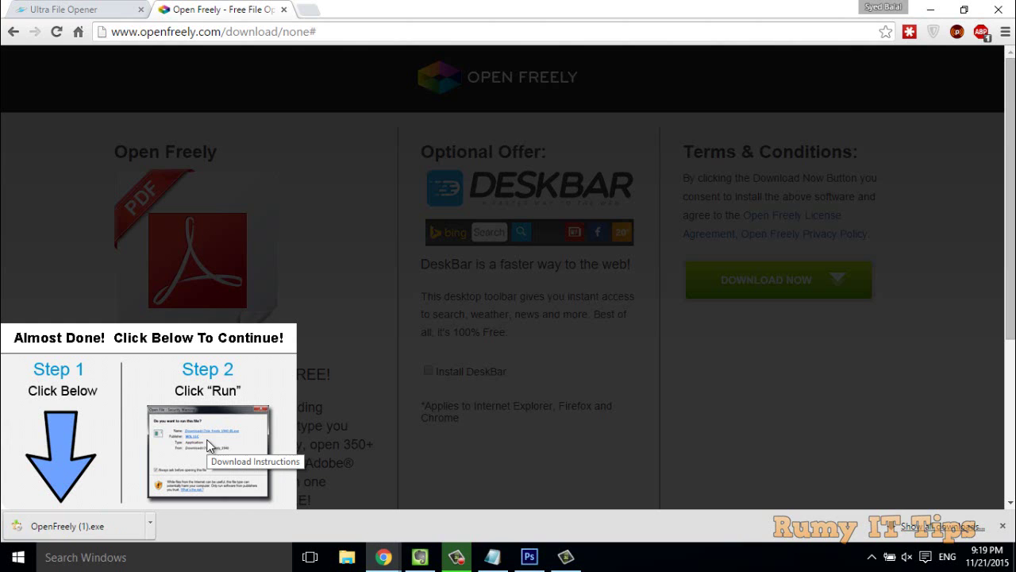
pyautogui.click(83, 526)
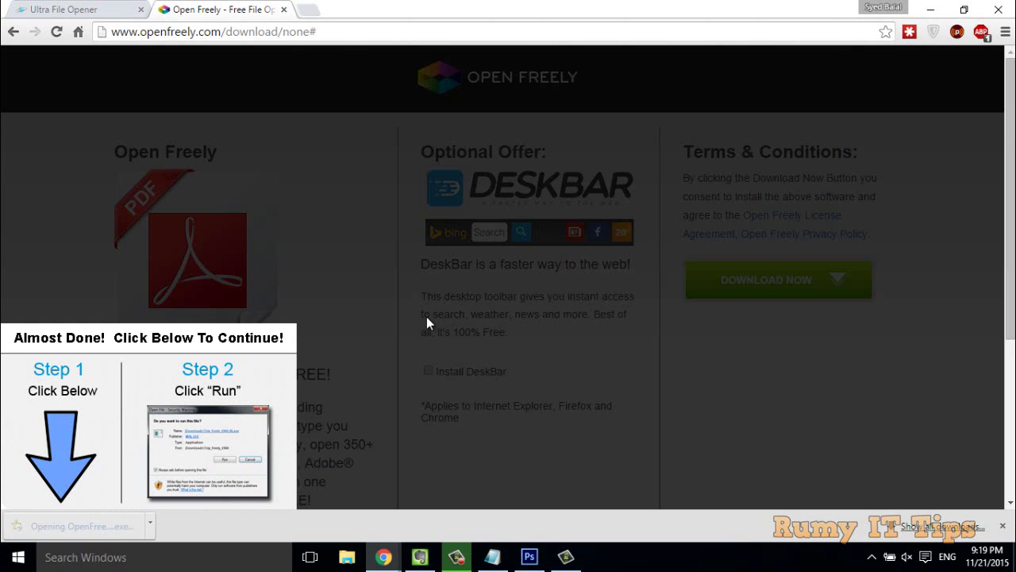
# Minimize the browser to watch the installer, then restore the Open Freely browser window.
pyautogui.click(931, 11)
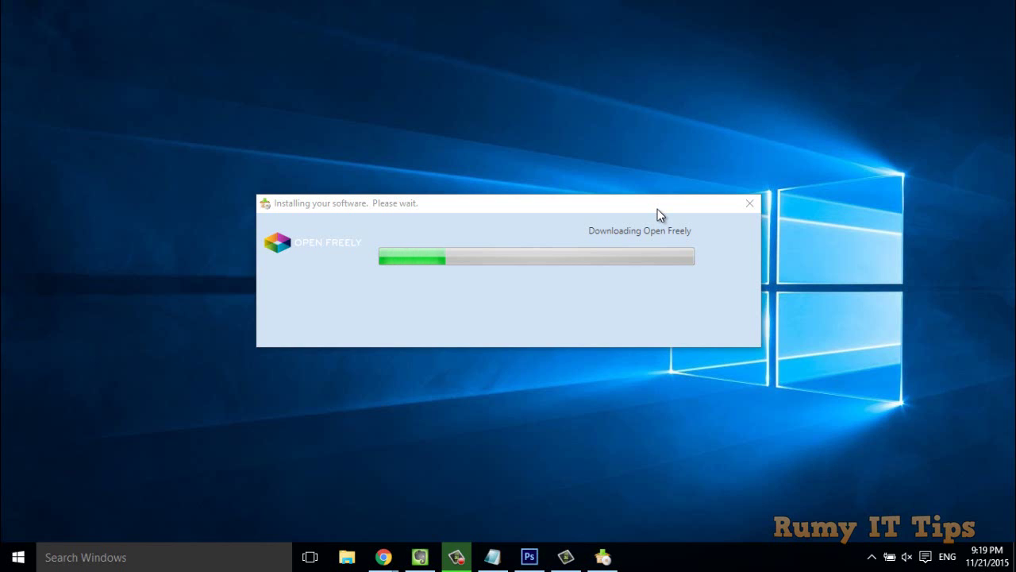
pyautogui.click(383, 557)
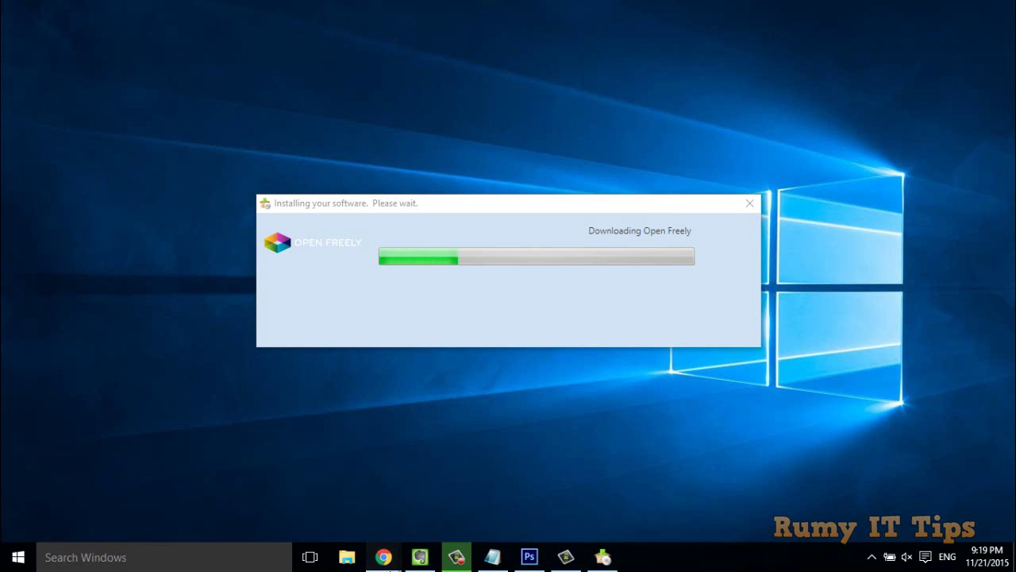
pyautogui.click(528, 481)
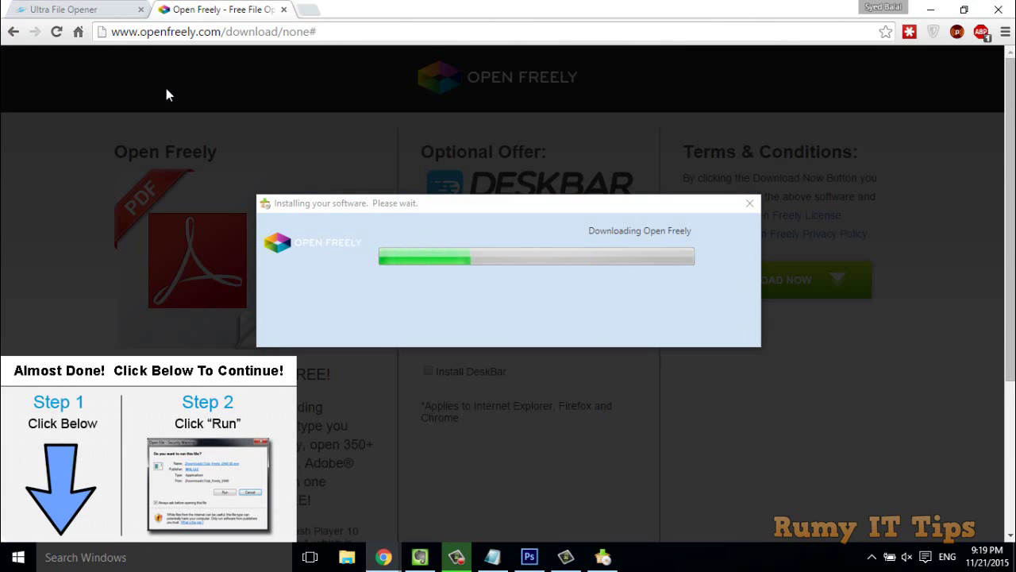
# Browse the Ultra File Opener site while the Open Freely installation continues.
pyautogui.click(56, 9)
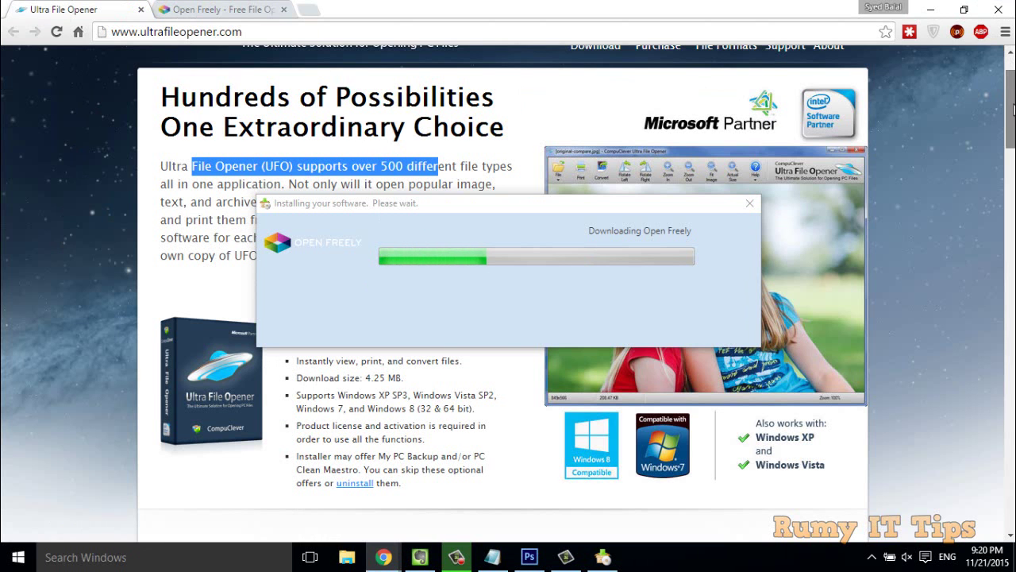
pyautogui.scroll(1, 1013, 95)
pyautogui.scroll(-4, 1013, 89)
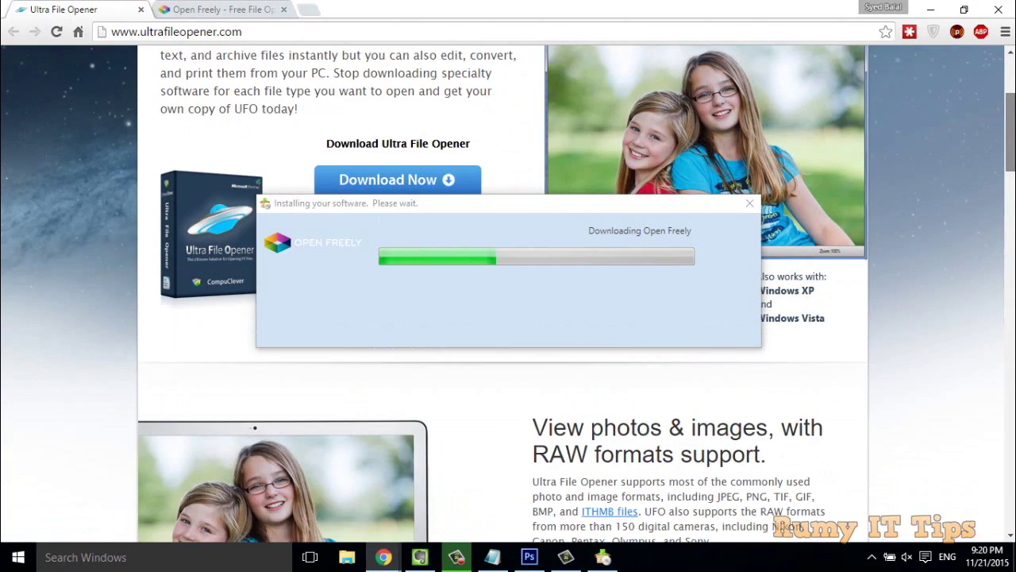
pyautogui.scroll(-3, 508, 293)
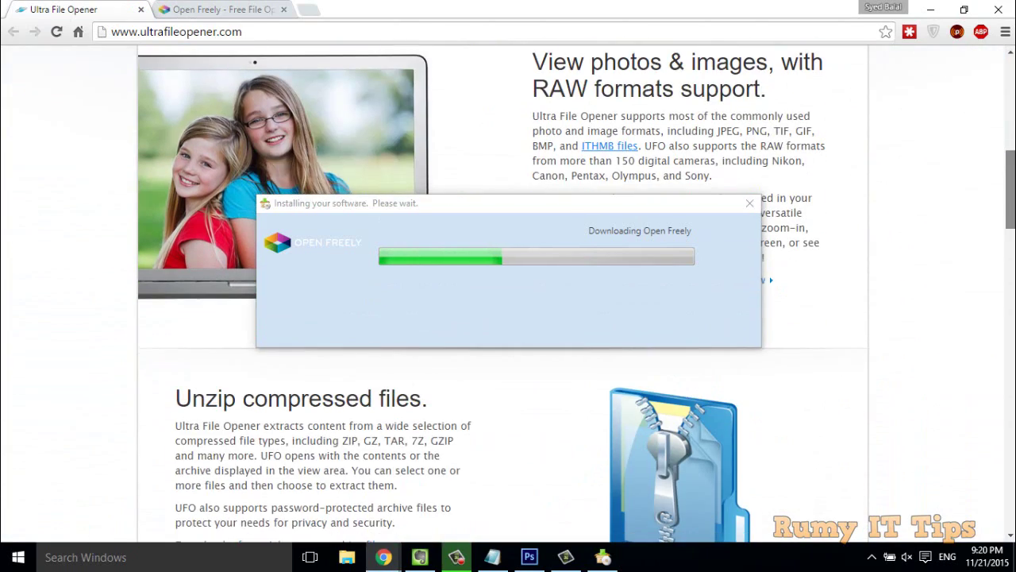
pyautogui.scroll(-2, 508, 294)
pyautogui.scroll(4, 508, 293)
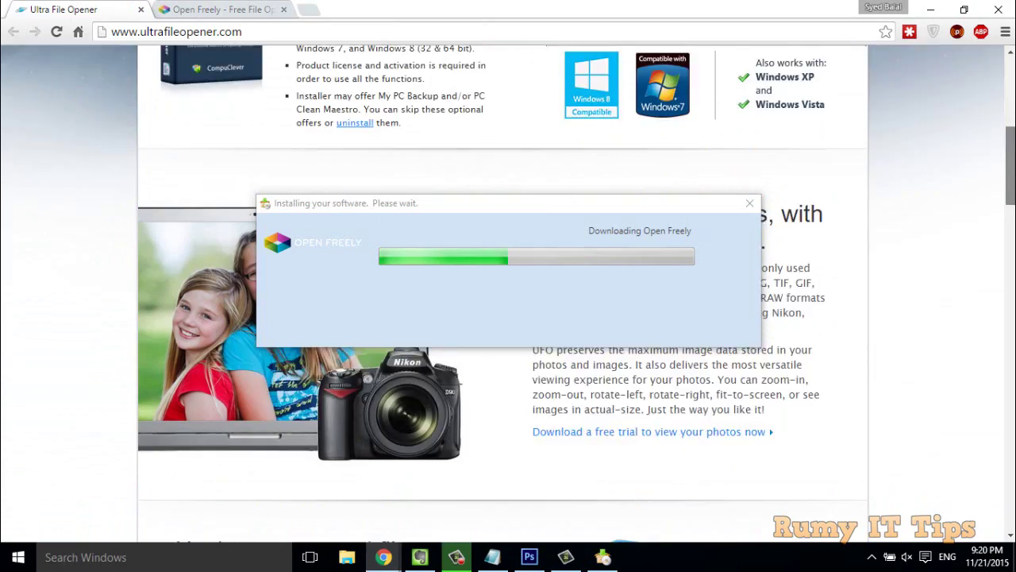
pyautogui.scroll(-1, 508, 294)
pyautogui.scroll(-5, 509, 294)
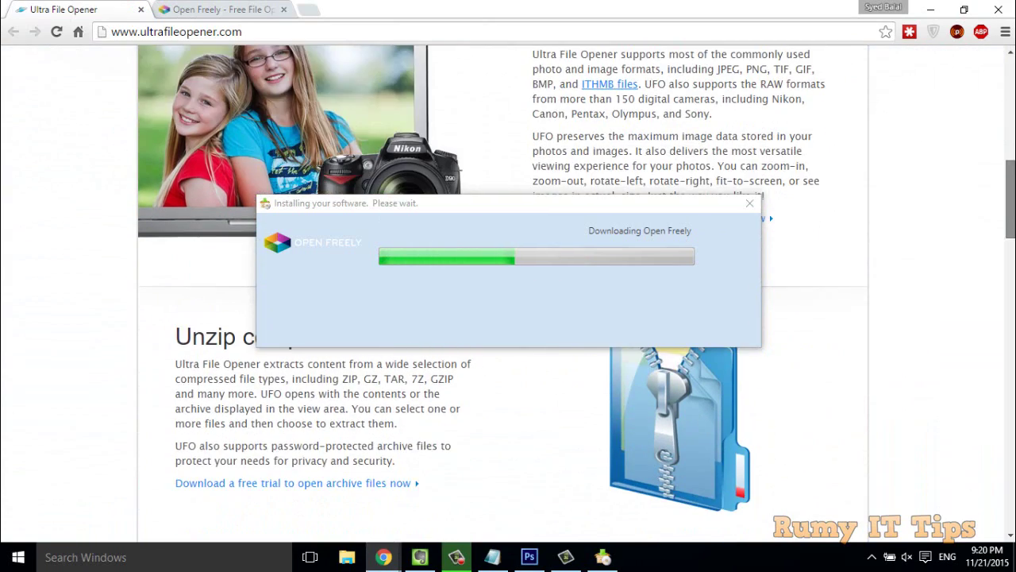
pyautogui.scroll(1, 508, 294)
pyautogui.scroll(-4, 508, 294)
pyautogui.scroll(1, 508, 293)
pyautogui.scroll(-2, 508, 293)
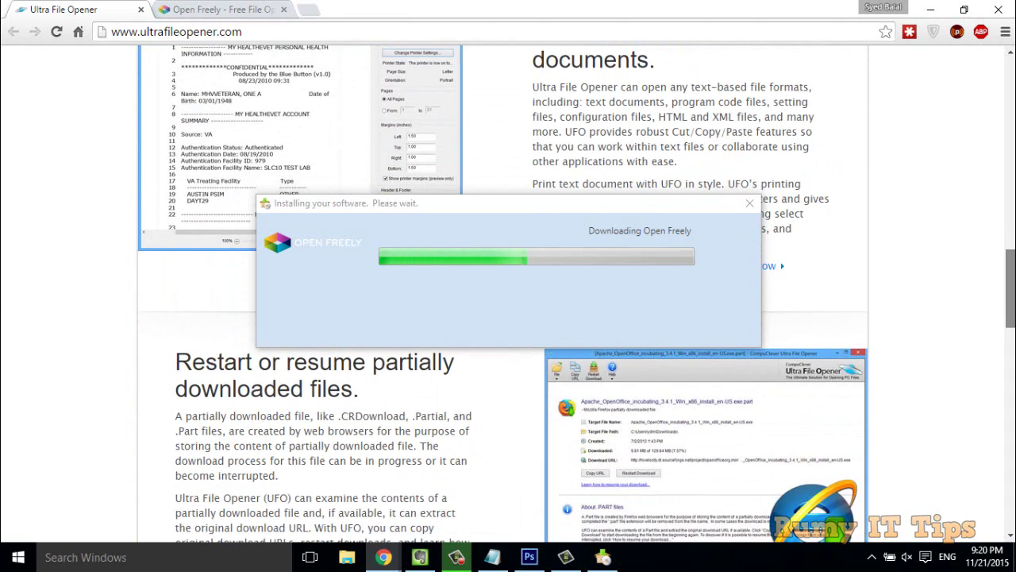
pyautogui.scroll(-1, 508, 293)
pyautogui.scroll(-2, 508, 294)
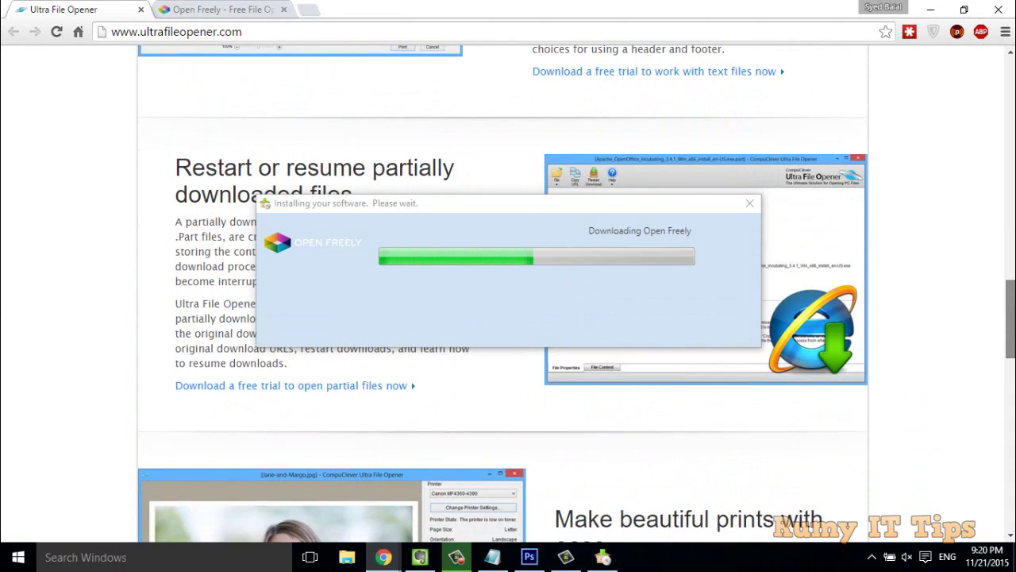
pyautogui.scroll(-4, 508, 294)
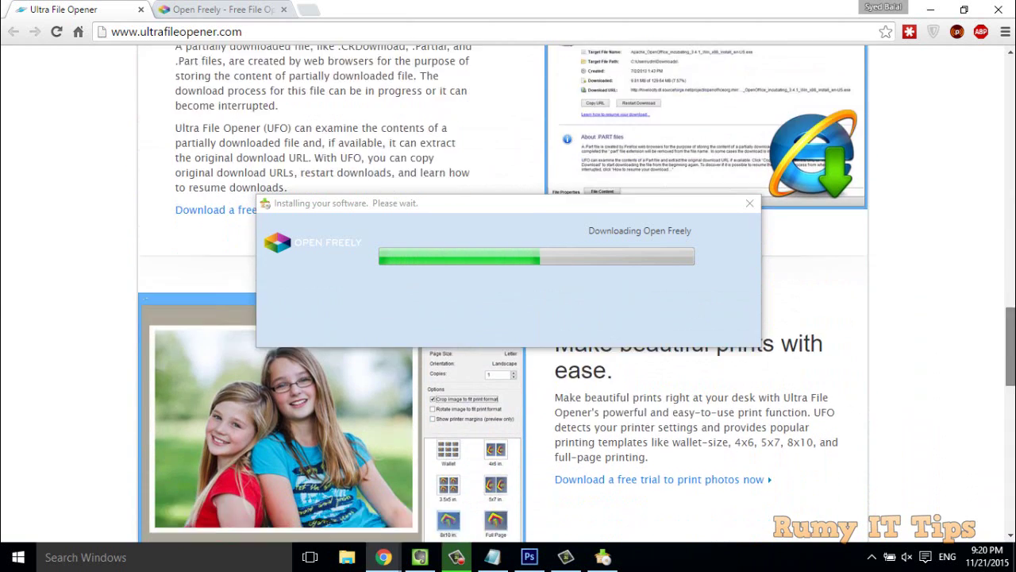
pyautogui.scroll(-4, 508, 294)
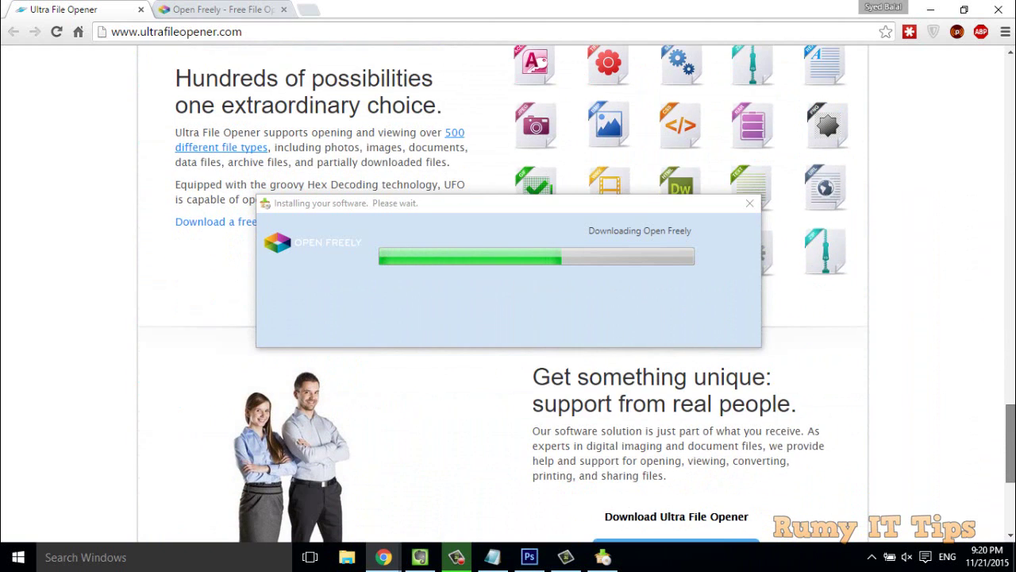
pyautogui.scroll(3, 508, 294)
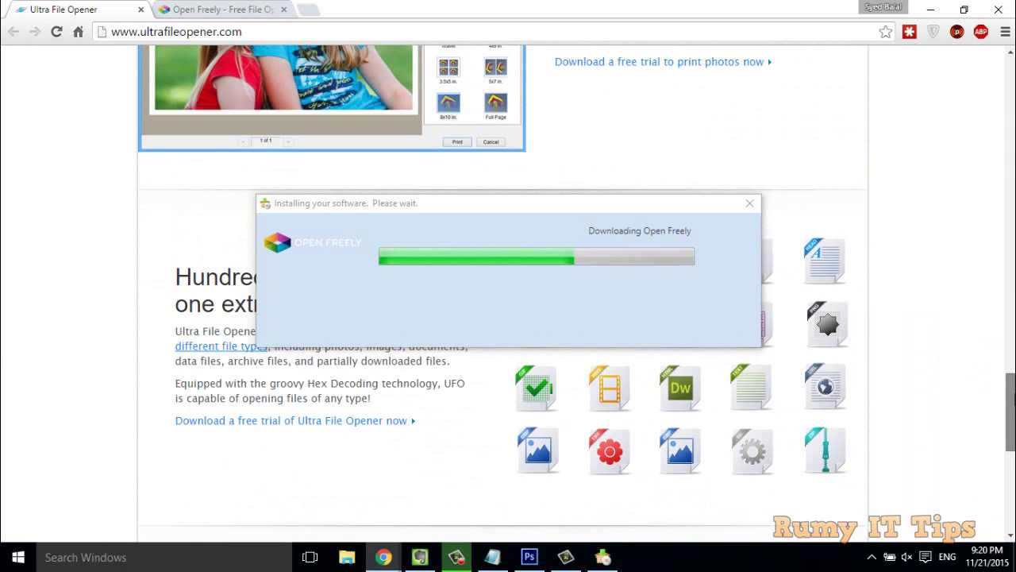
pyautogui.scroll(1, 508, 294)
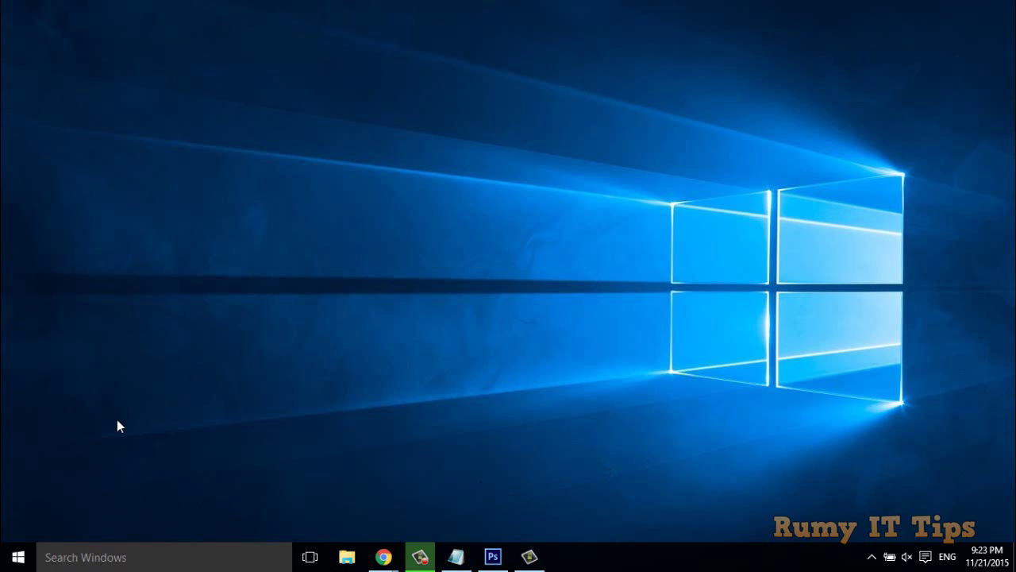
# Launch Open Freely from the Start menu's Recently added list.
pyautogui.click(16, 555)
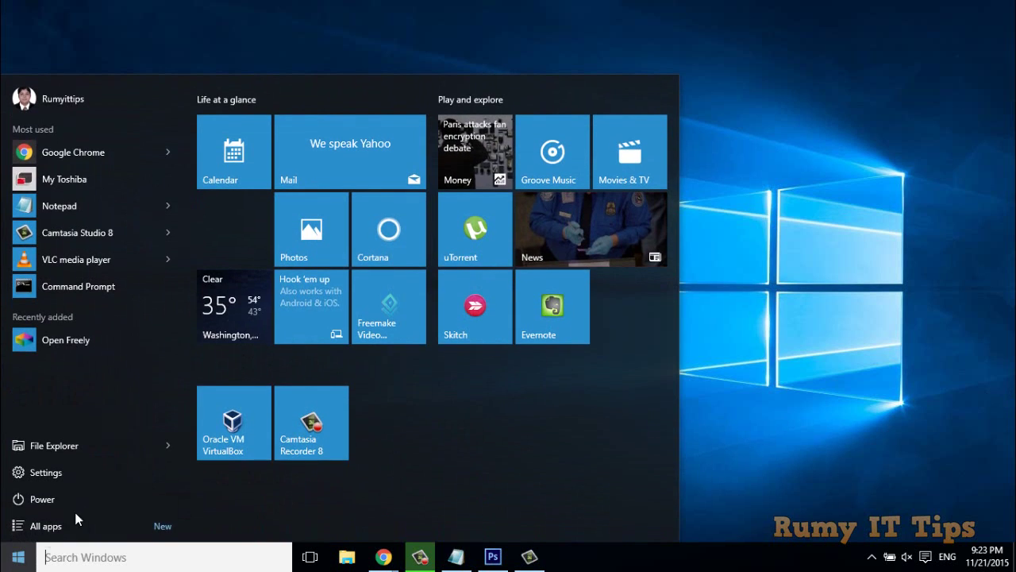
pyautogui.click(82, 345)
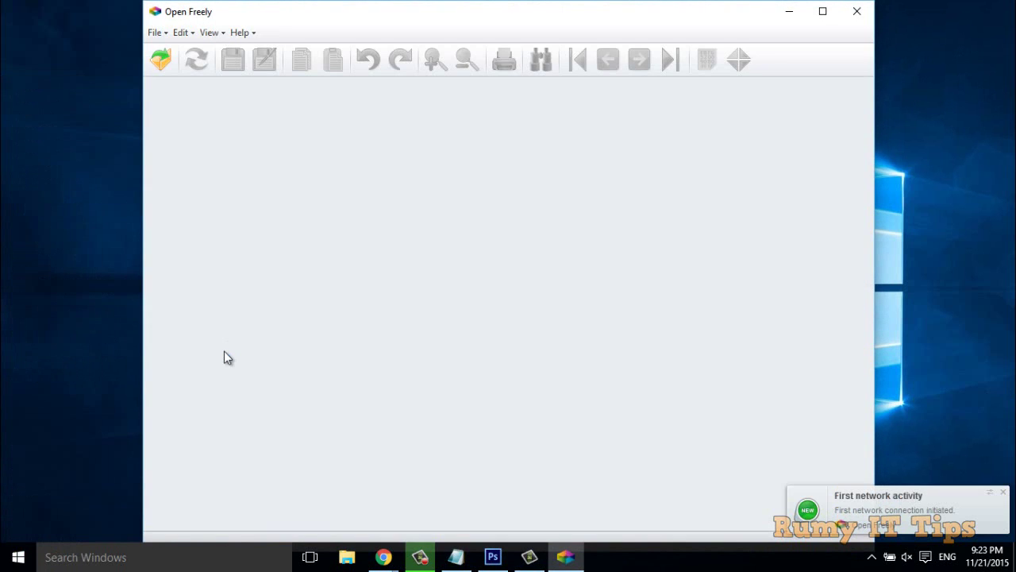
# Open freestorage.pdf from the Documents folder to show its 'Never run out of storage' page.
pyautogui.click(167, 58)
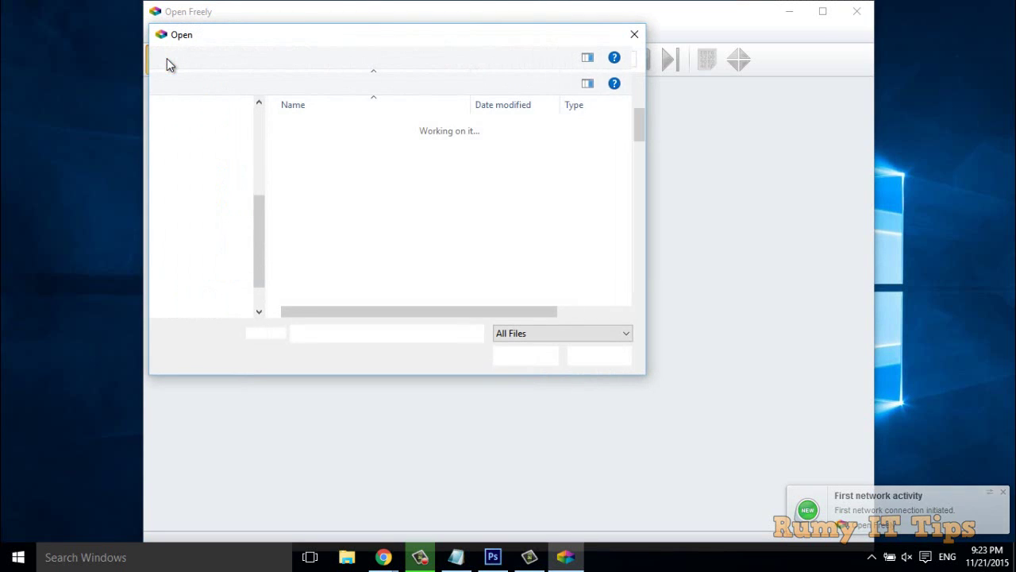
pyautogui.click(219, 173)
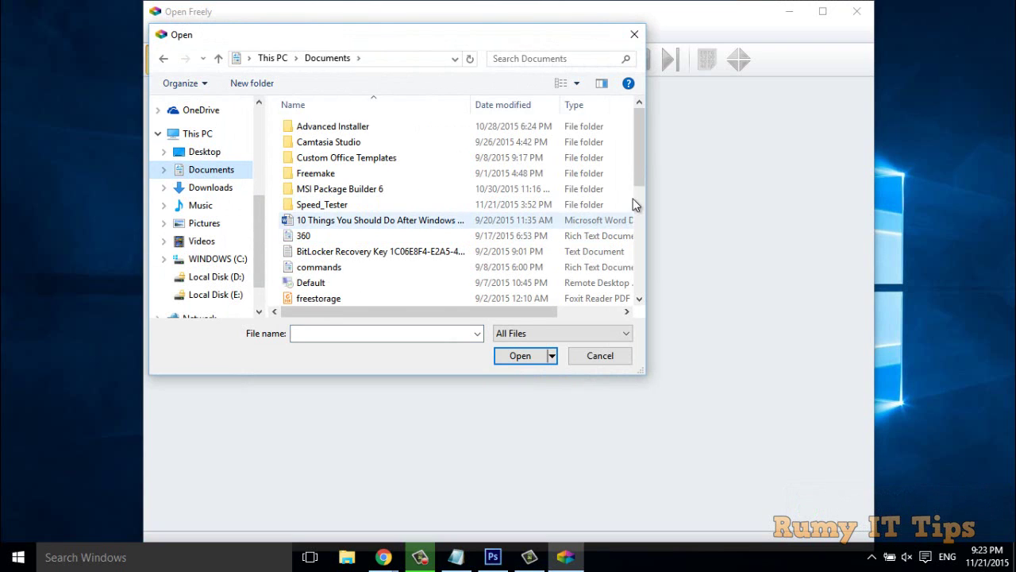
pyautogui.moveTo(642, 145); pyautogui.dragTo(642, 184)
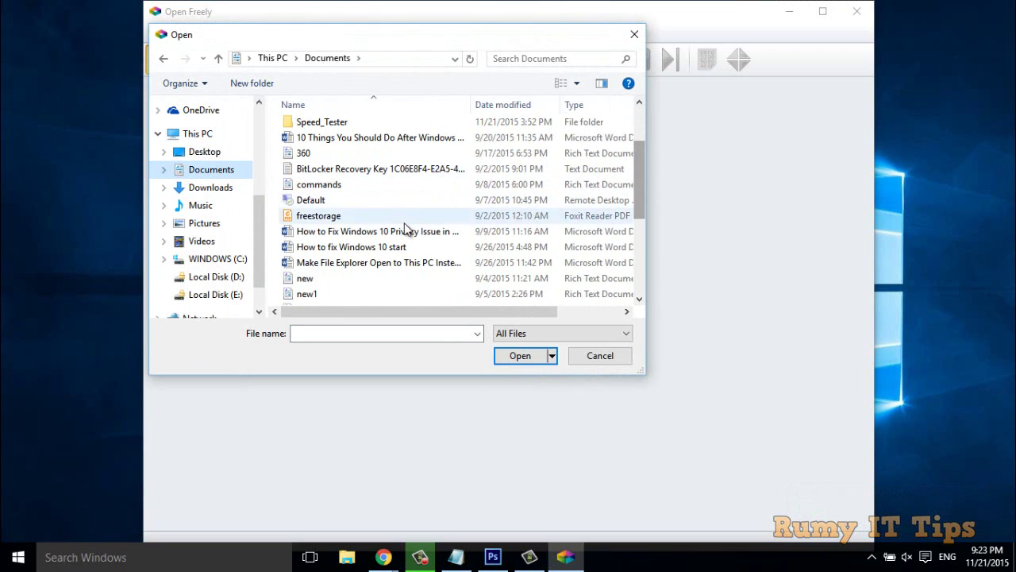
pyautogui.click(352, 220)
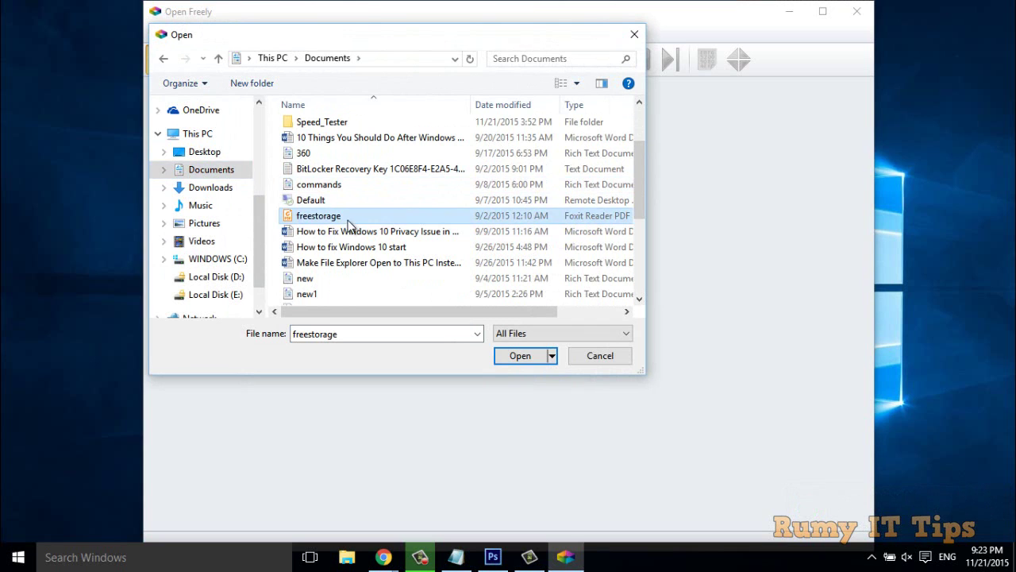
pyautogui.click(505, 354)
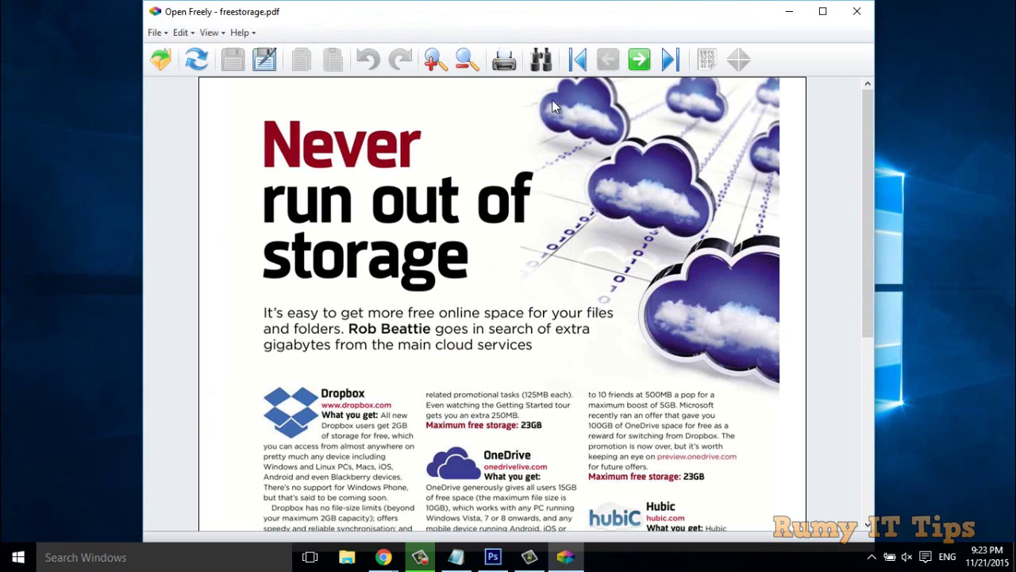
pyautogui.click(159, 60)
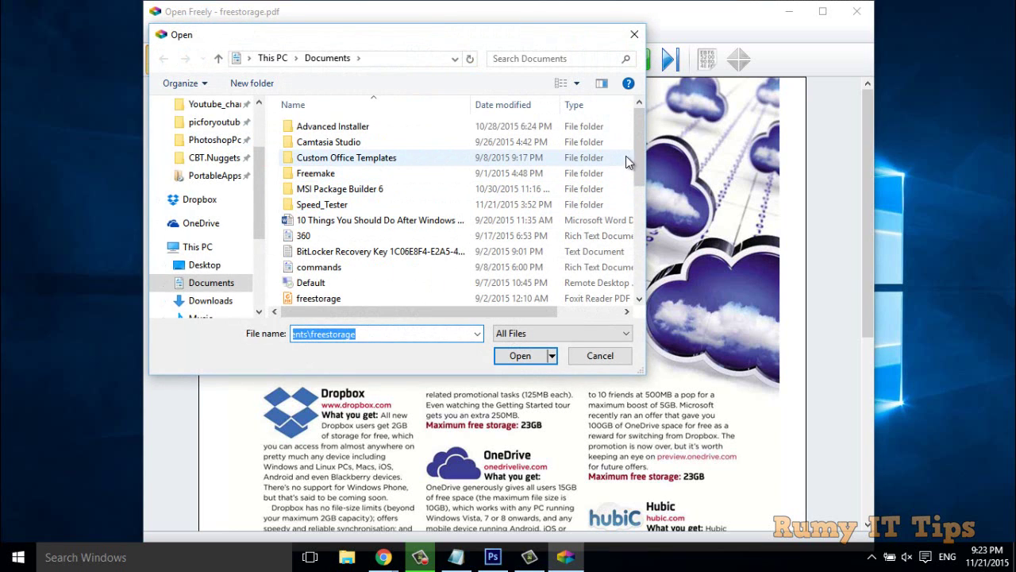
# Open 'Make File Explorer Open to This PC Instead of Quick Access.docx' from Documents.
pyautogui.moveTo(636, 147); pyautogui.dragTo(636, 180)
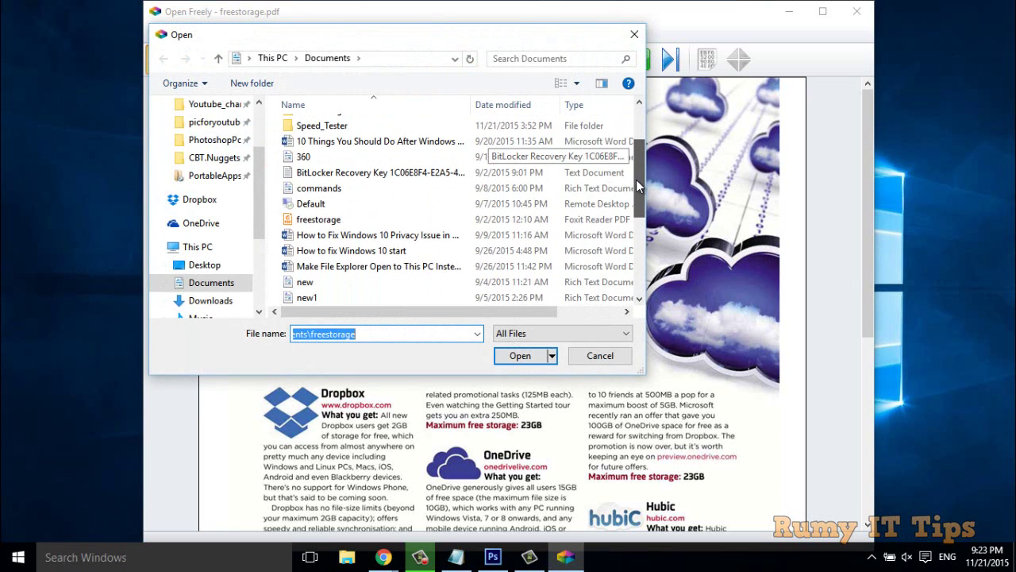
pyautogui.click(357, 250)
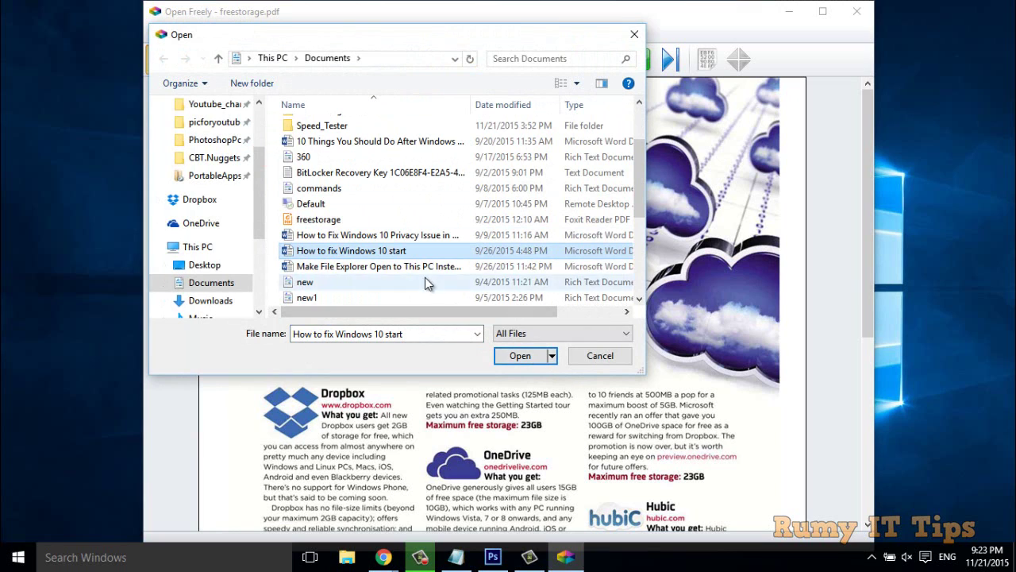
pyautogui.click(365, 266)
pyautogui.click(516, 355)
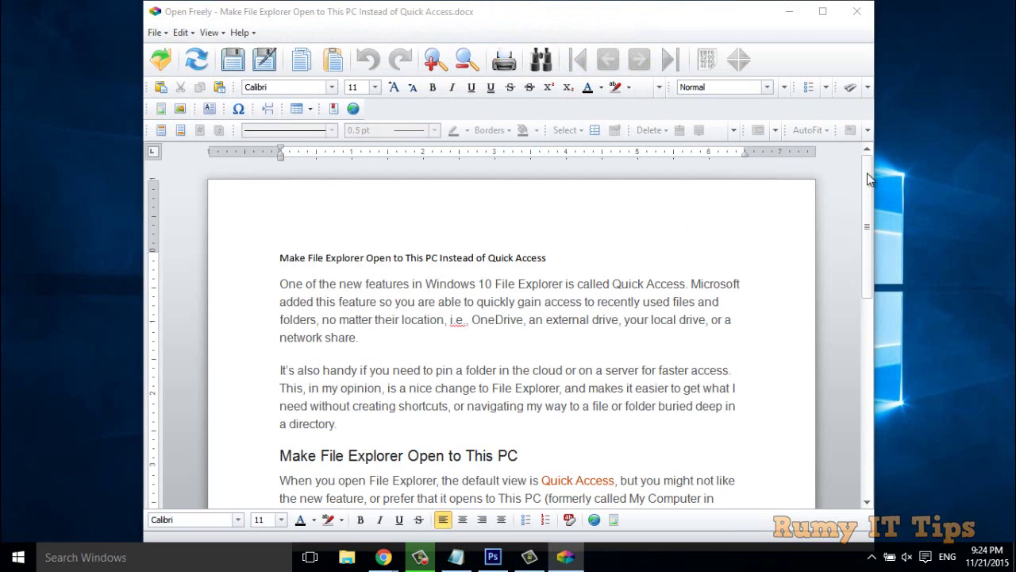
pyautogui.scroll(-7, 855, 231)
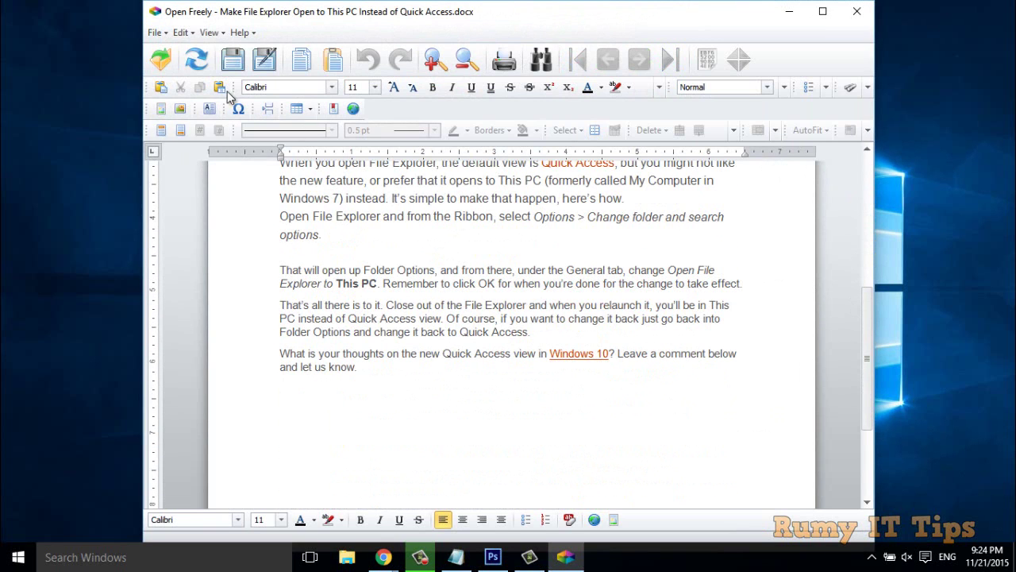
pyautogui.click(161, 59)
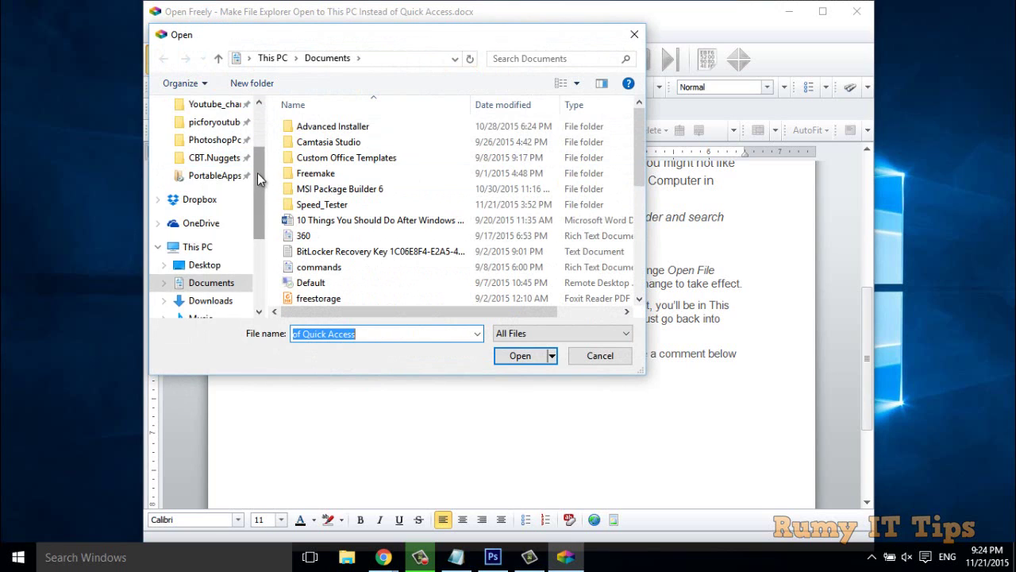
# Play 'How to change language on windows 10.wmv' from E:\Youtube_chaneel\chnage language, then minimize Open Freely.
pyautogui.moveTo(256, 175); pyautogui.dragTo(257, 167)
pyautogui.click(200, 127)
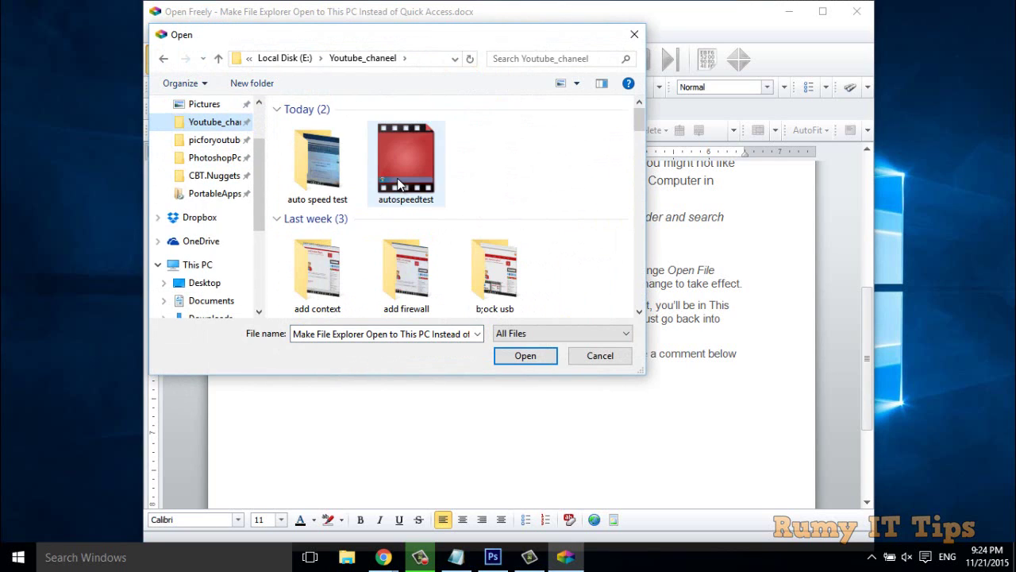
pyautogui.click(402, 162)
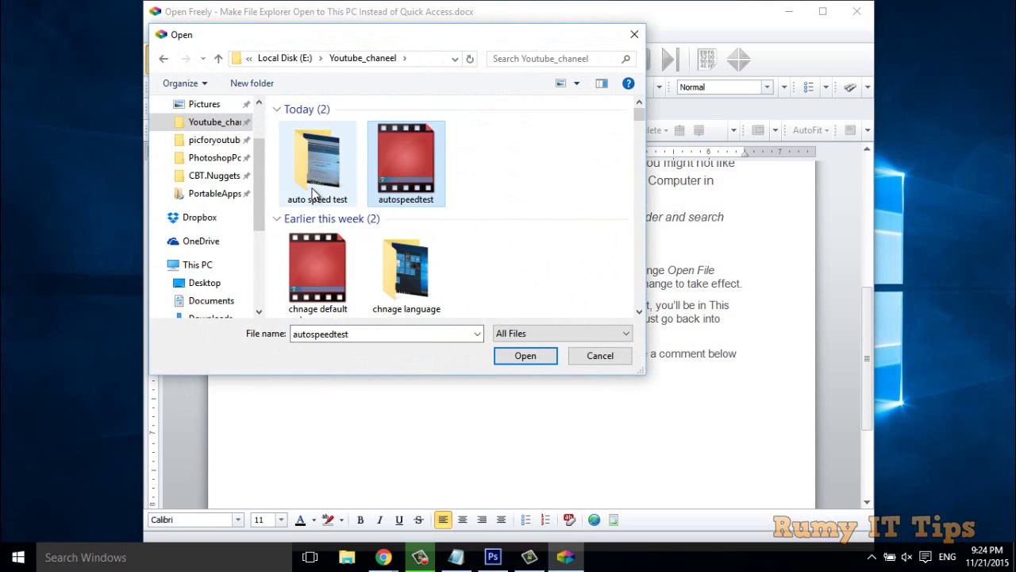
pyautogui.doubleClick(388, 264)
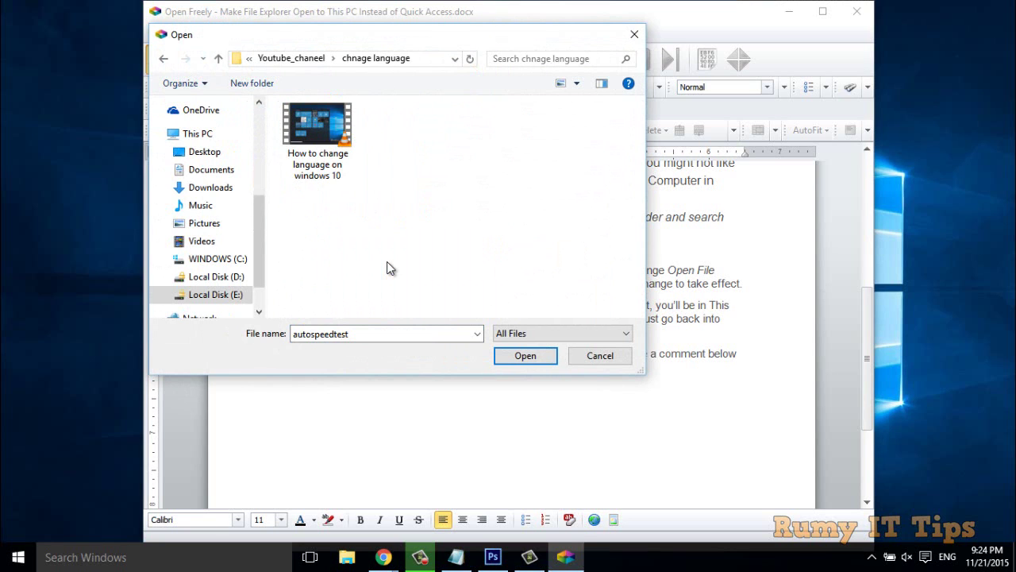
pyautogui.click(320, 150)
pyautogui.click(508, 356)
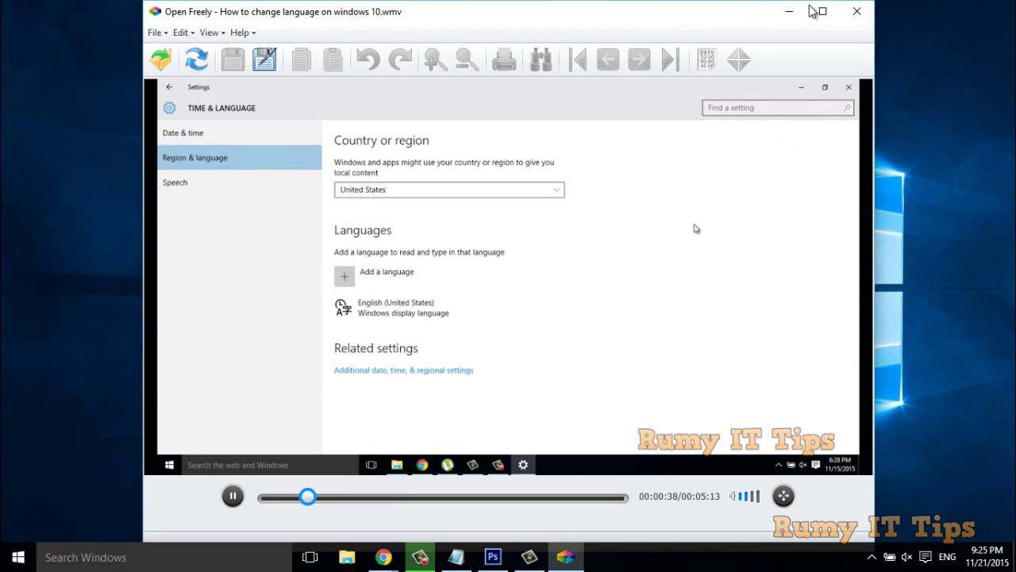
pyautogui.click(789, 11)
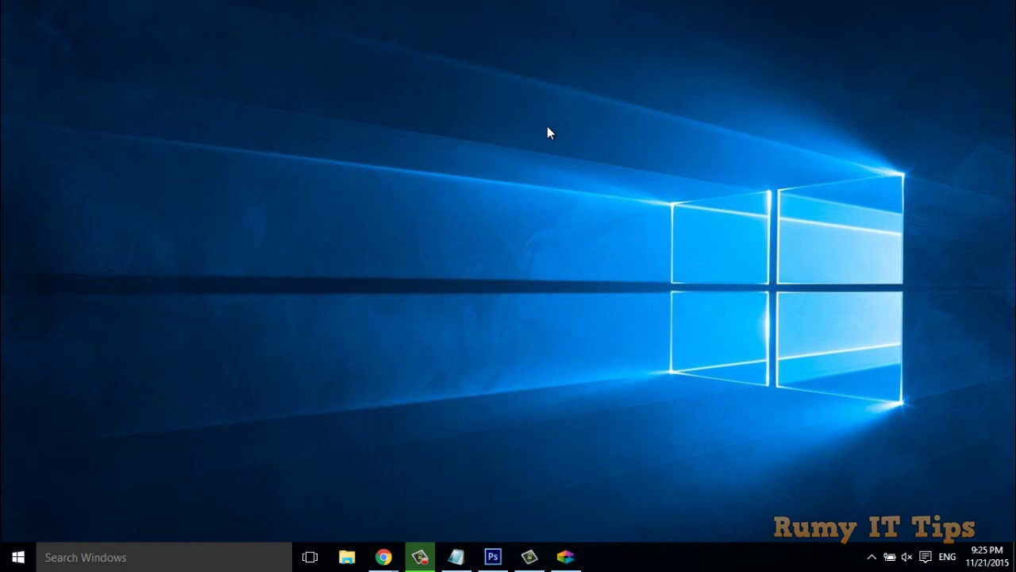